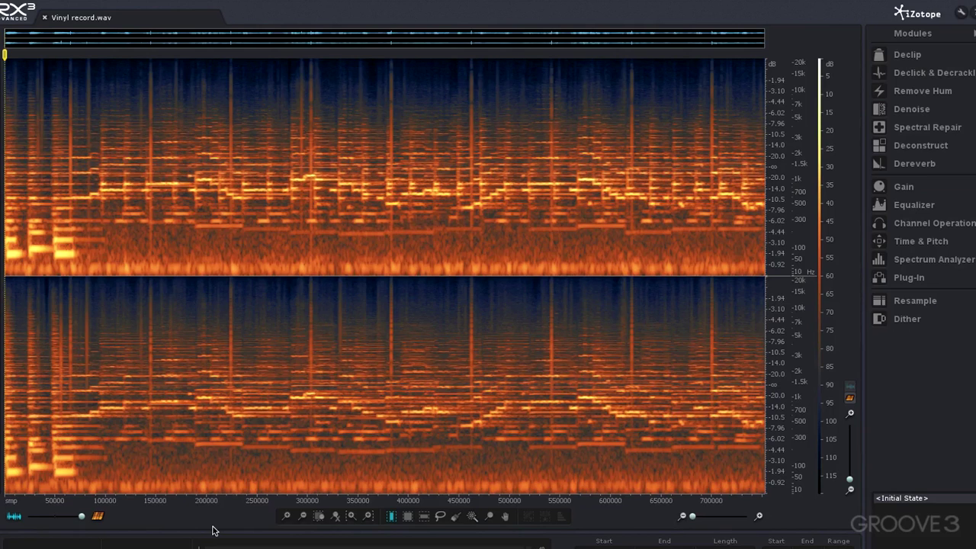
- Play the vinyl recording, open the Declick & Decrackle module and review its Decrackle, Interpolate and Declick settings
key(space)
click(918, 74)
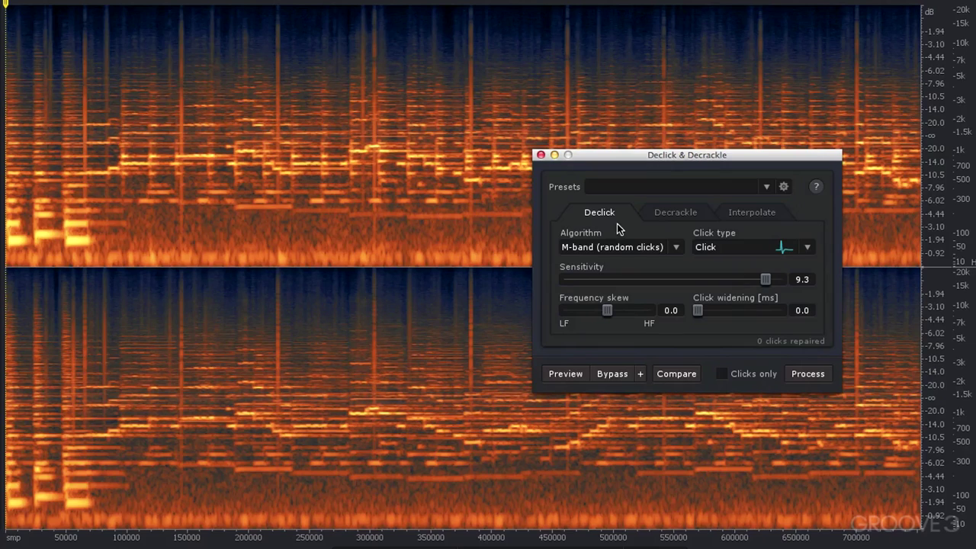
click(681, 213)
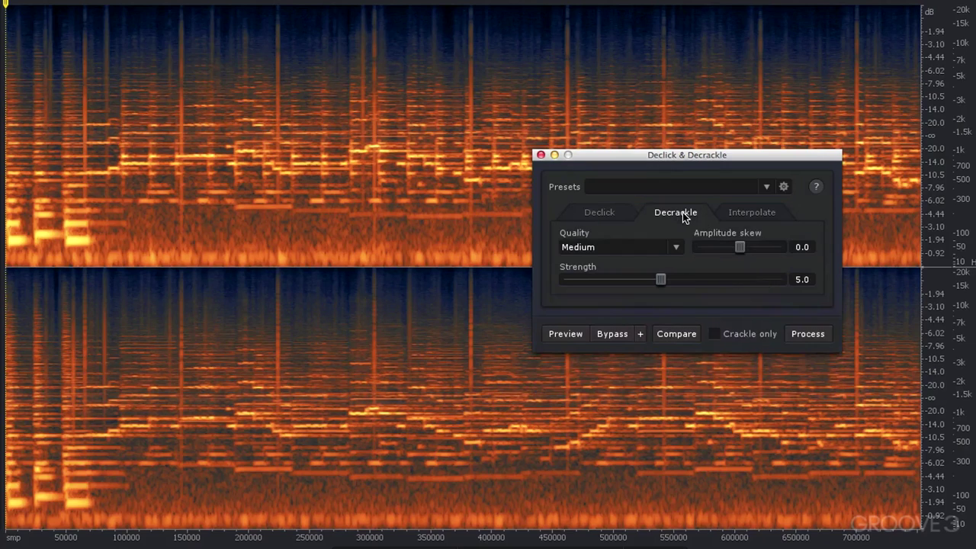
click(752, 213)
click(596, 216)
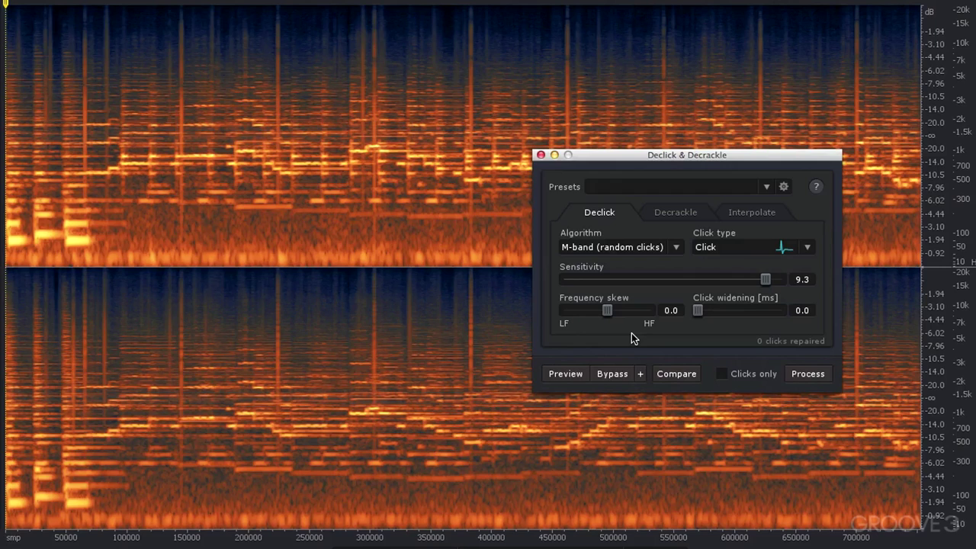
- Keep the declick algorithm at M-band (random clicks) and preview the repair at sensitivity 9.3
click(677, 248)
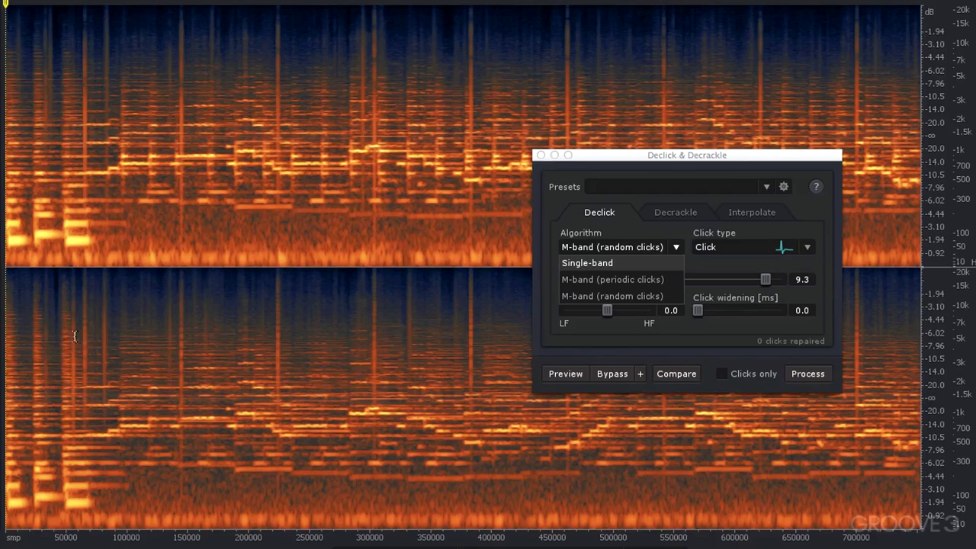
click(640, 296)
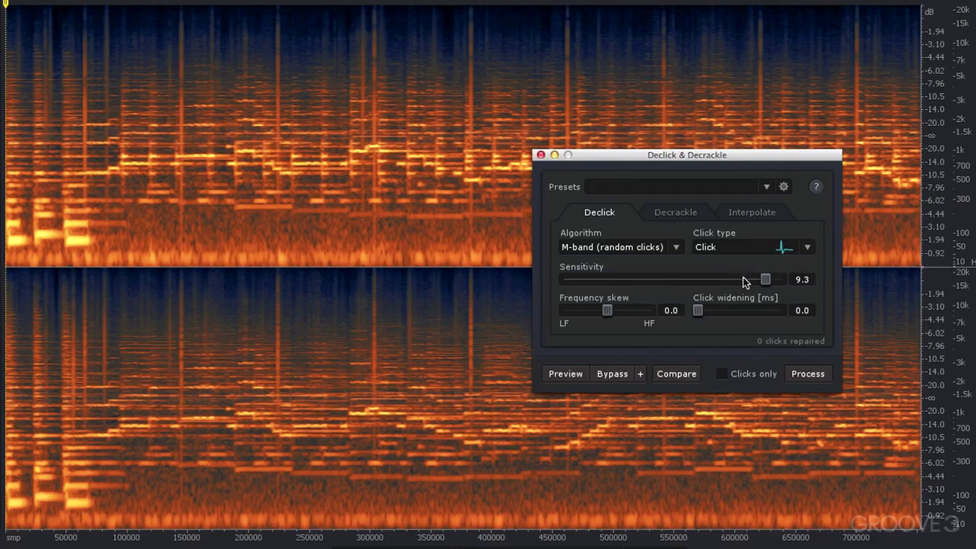
click(566, 374)
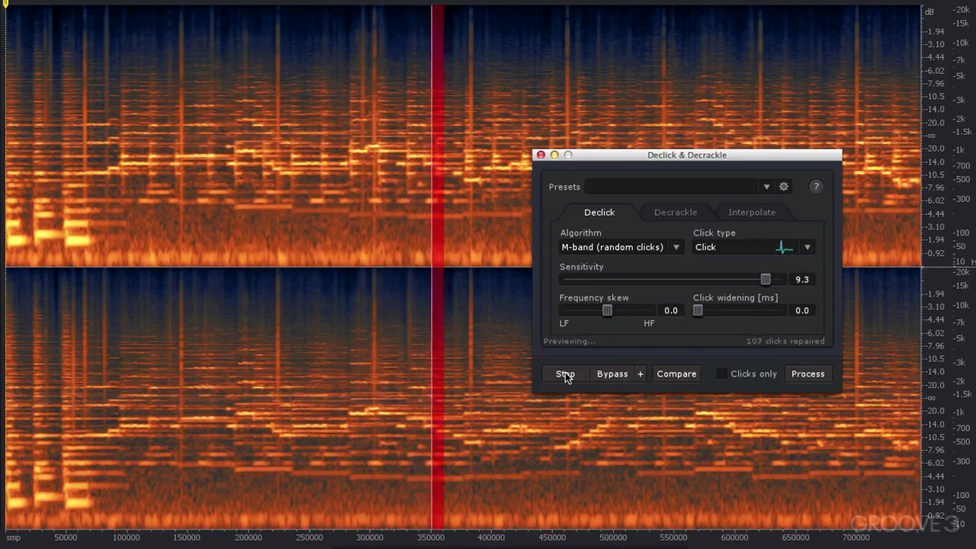
click(565, 375)
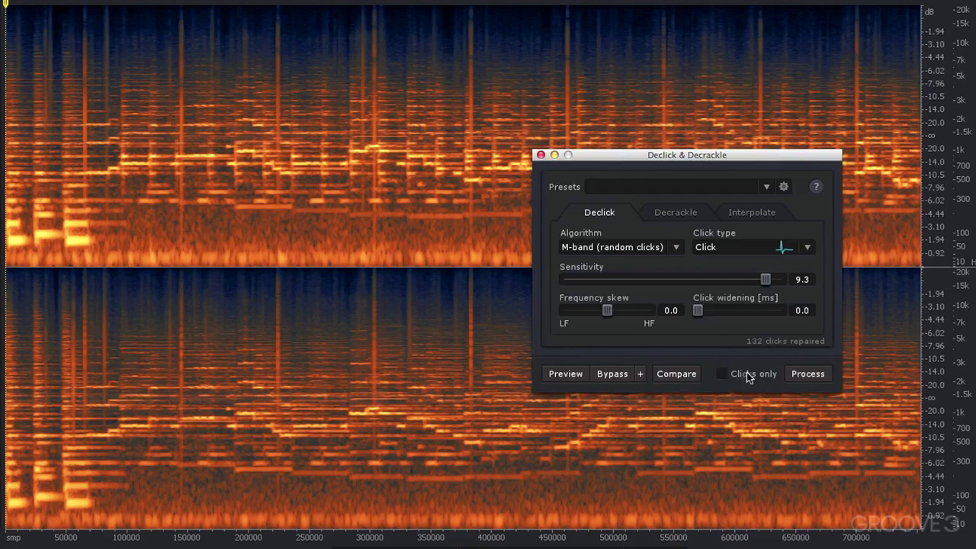
- Preview with Clicks only enabled while lowering the declick sensitivity to 3.0
click(564, 375)
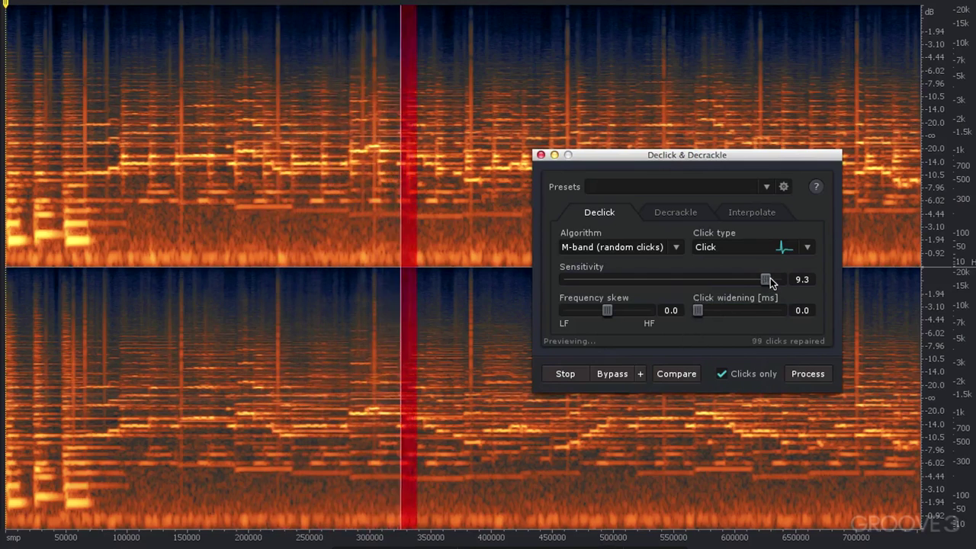
drag(763, 280, 617, 287)
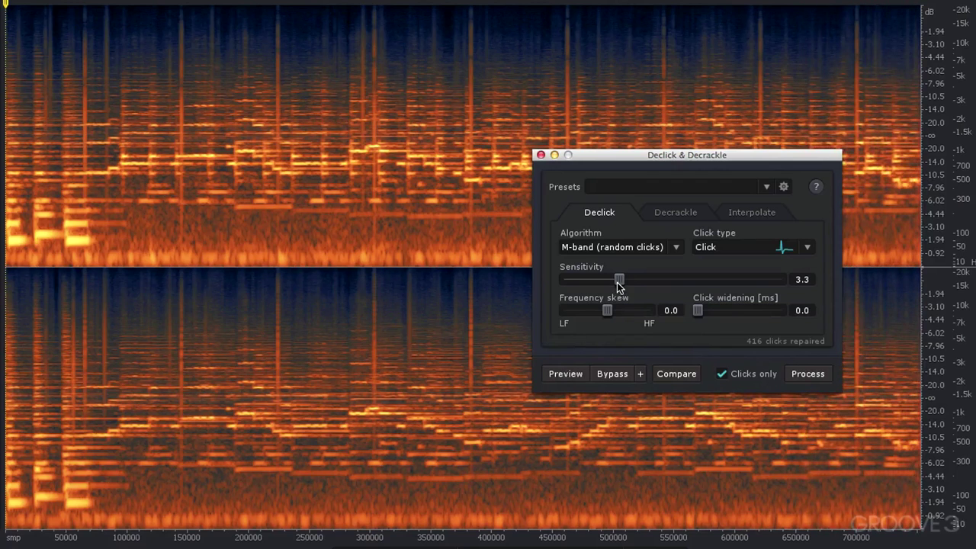
key(space)
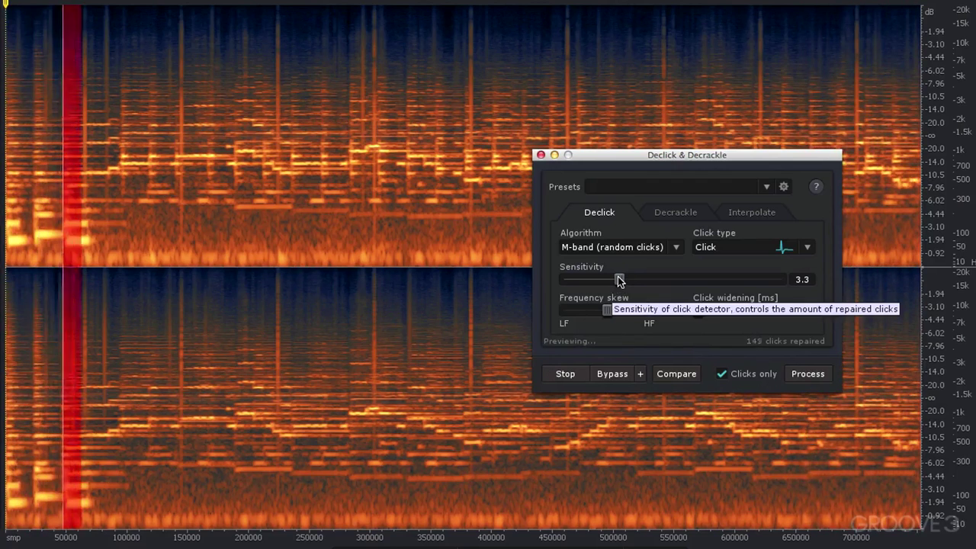
drag(618, 280, 613, 282)
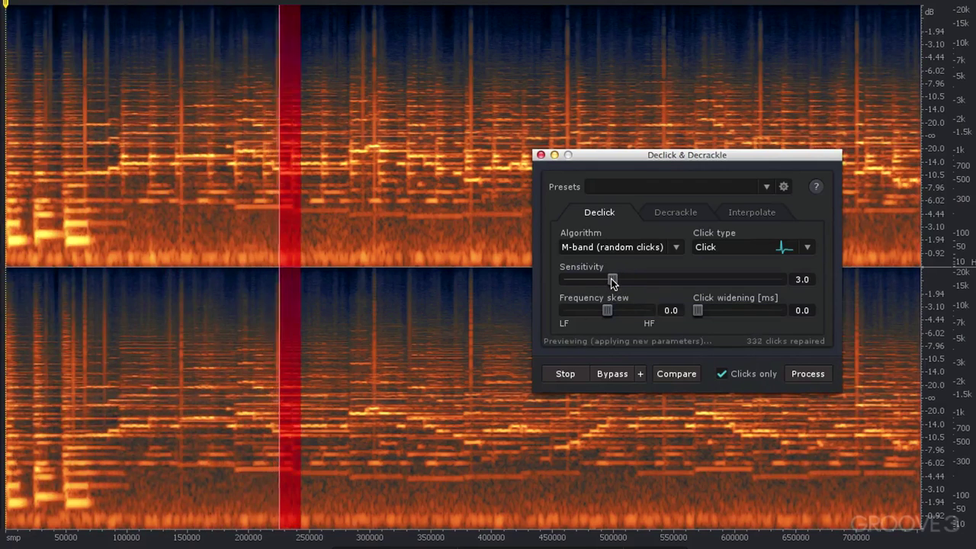
click(567, 376)
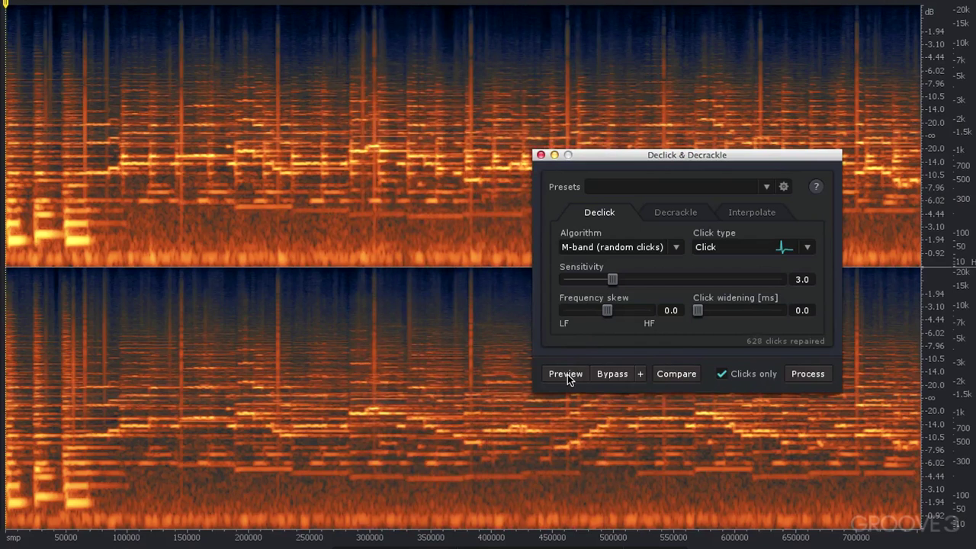
- Process the recording with Clicks only enabled to inspect the detected clicks, and undo that processing
click(805, 377)
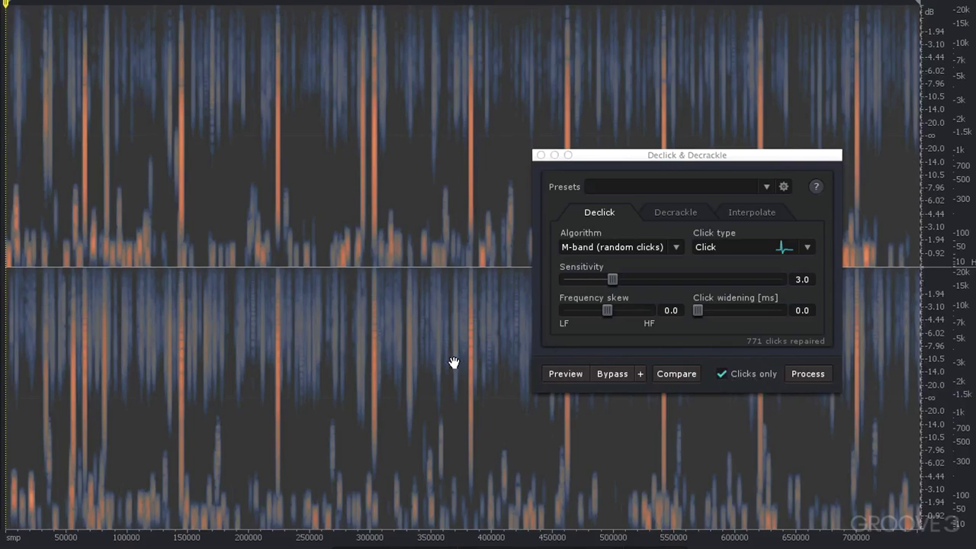
click(722, 374)
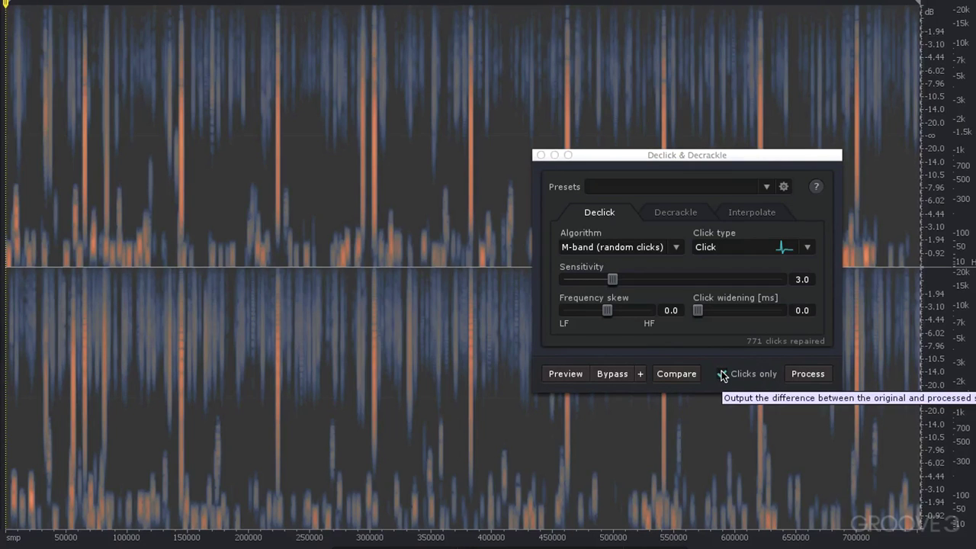
key(super+z)
- Turn off Clicks only, process the declick on the whole recording and play the repaired audio from the start
click(723, 376)
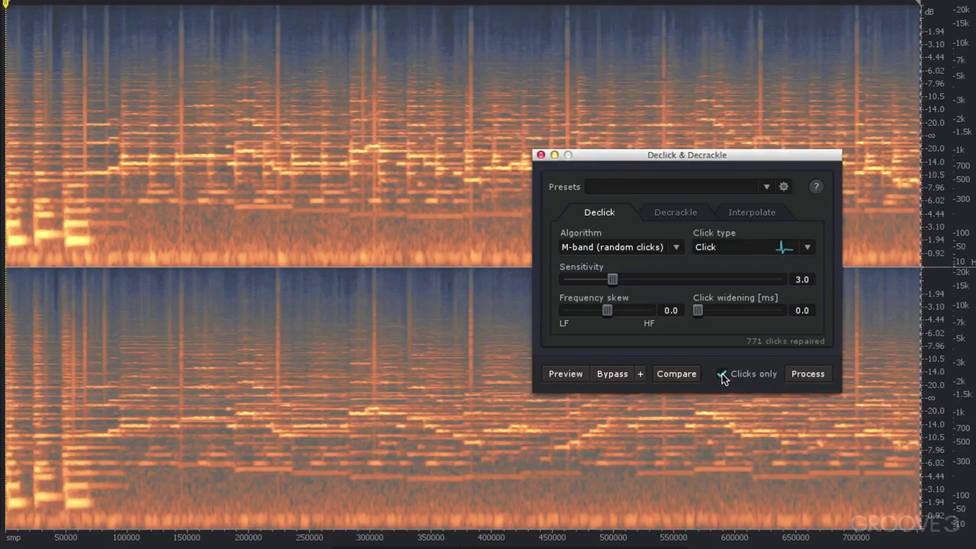
click(807, 378)
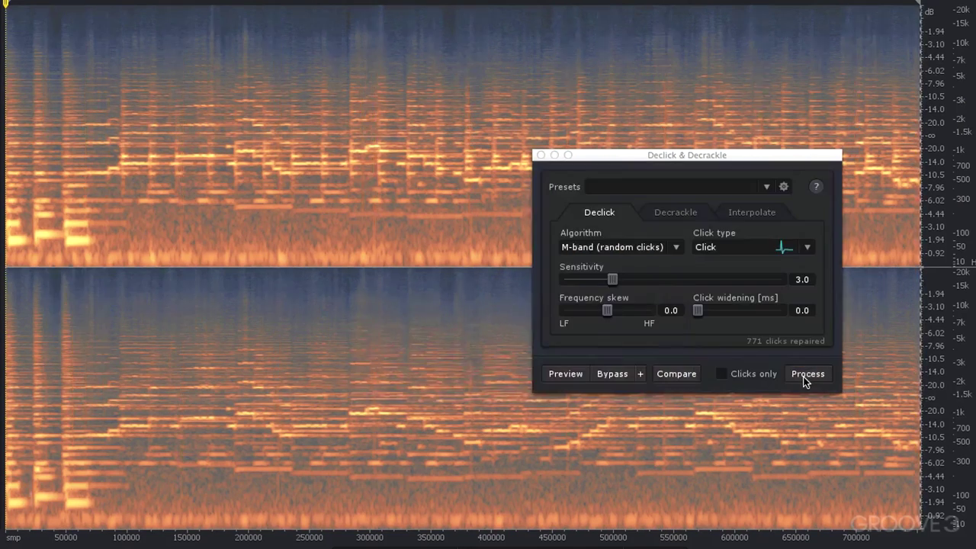
click(313, 251)
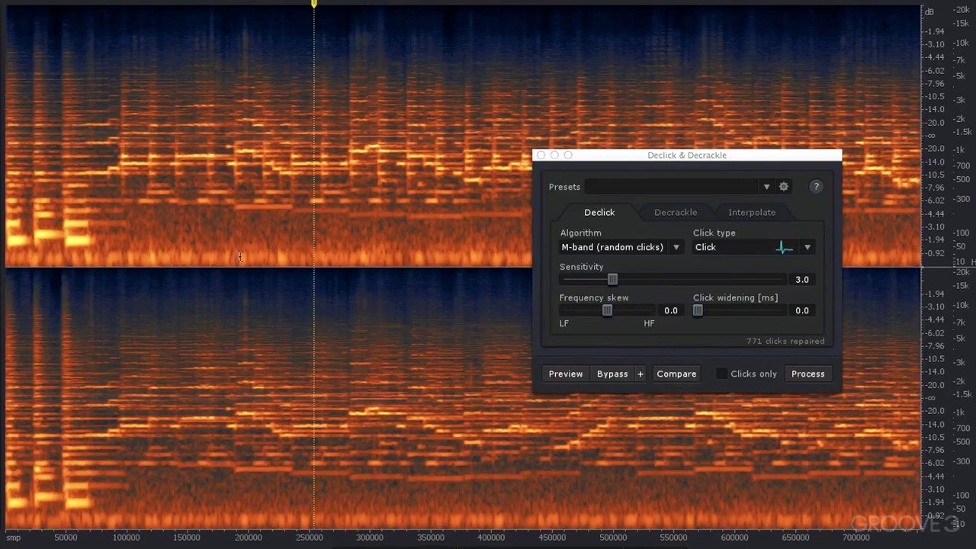
click(6, 267)
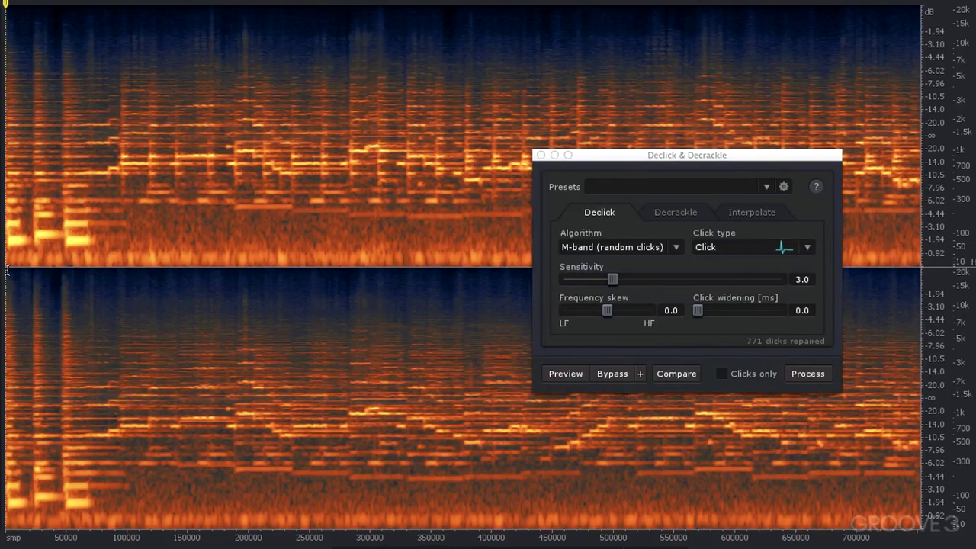
key(space)
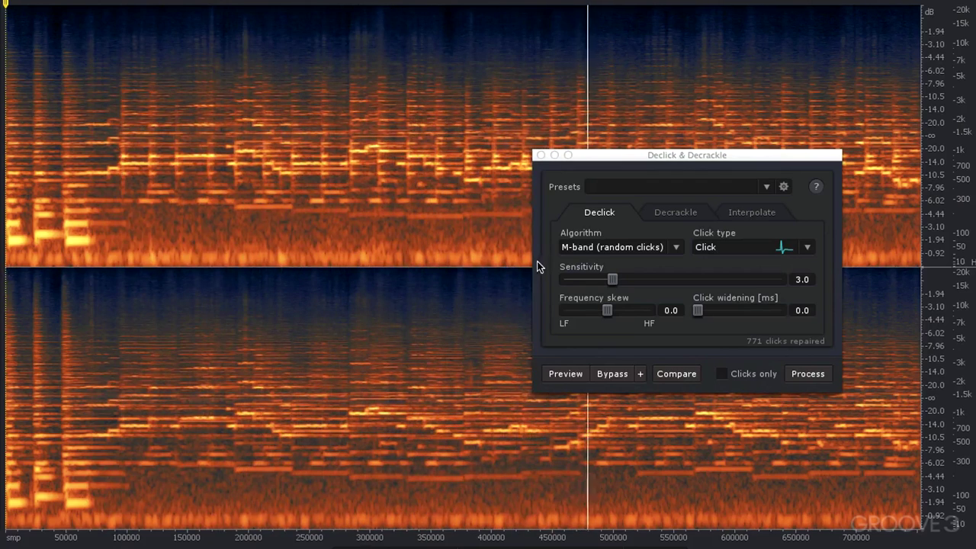
- Audition the audio around sample 380000 to locate a single remaining click
click(471, 343)
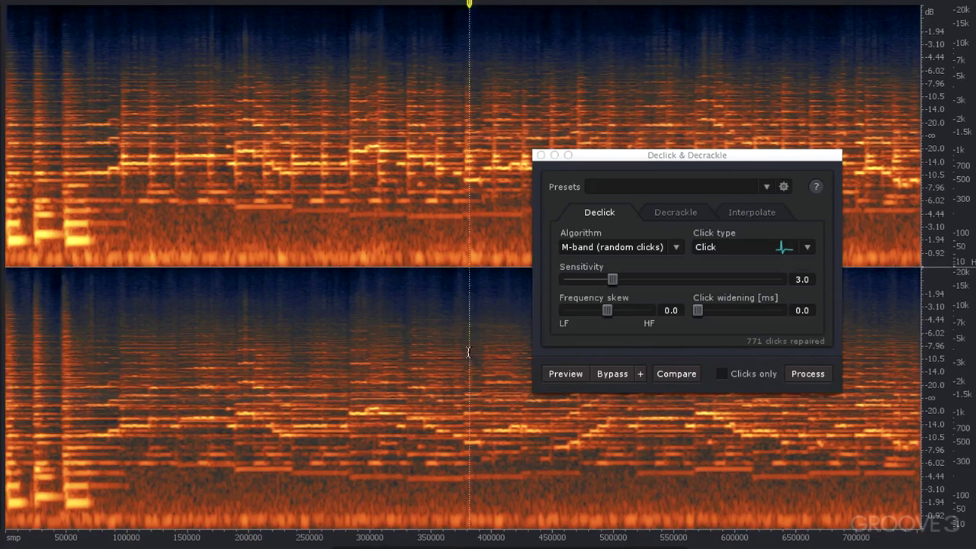
click(450, 329)
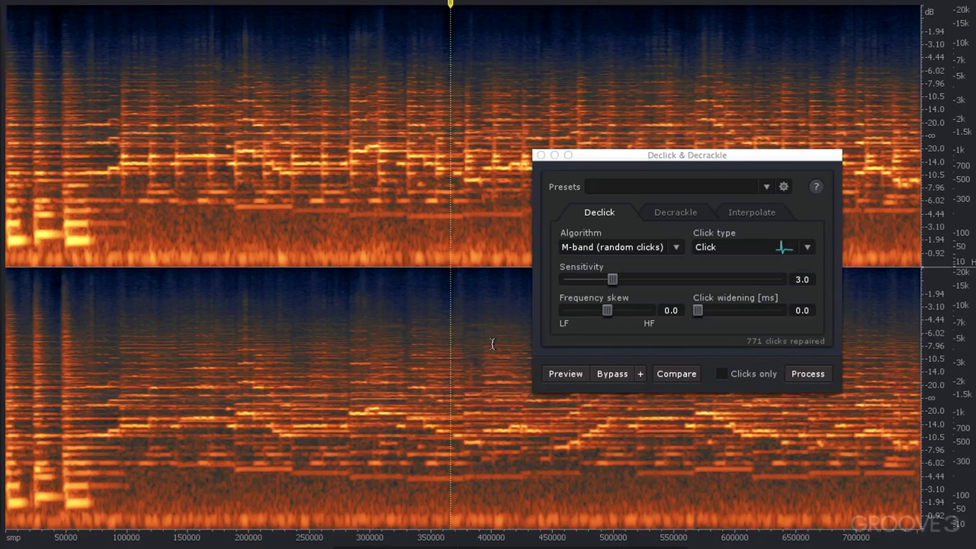
key(space)
key(space)
click(472, 374)
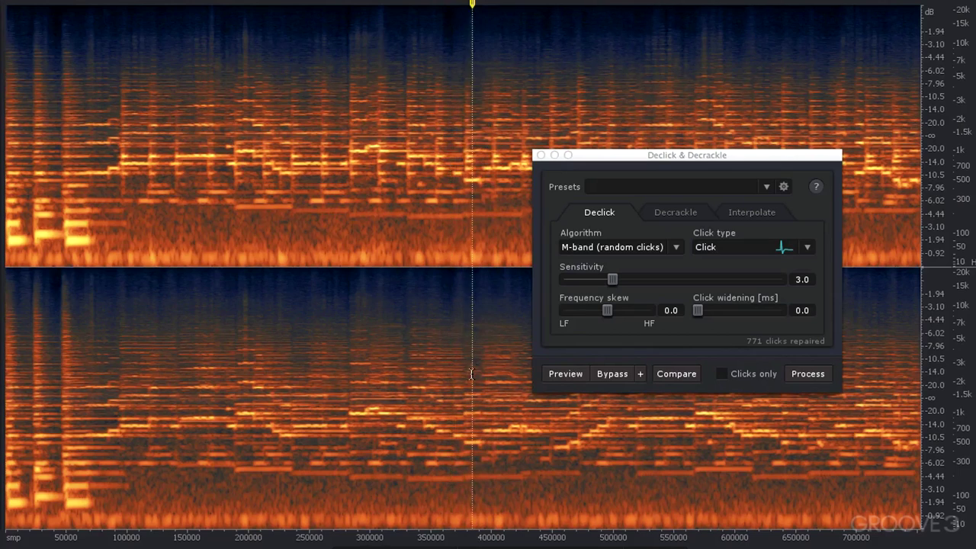
click(469, 373)
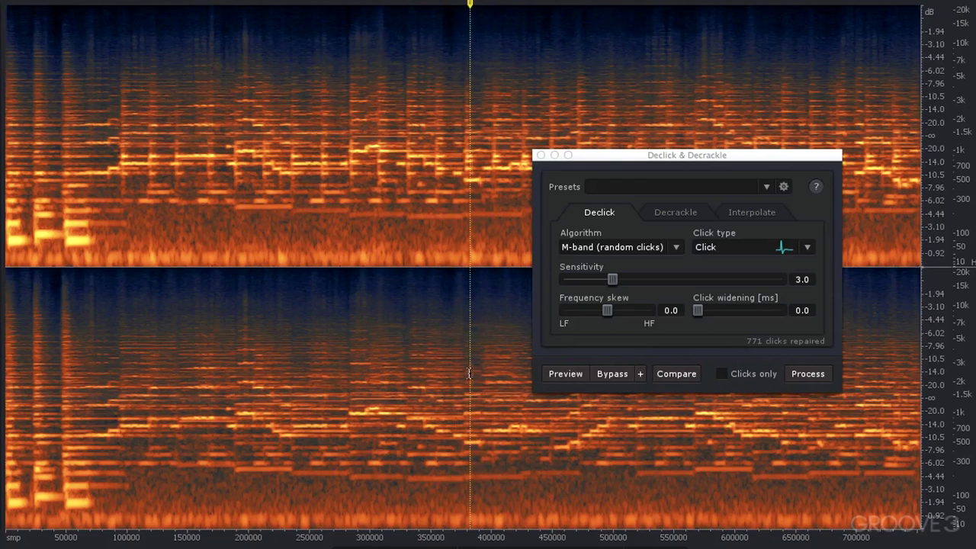
- Select the 2704-sample range from 381841 to 384544 around the click and process it with Interpolate at quality 200
click(757, 212)
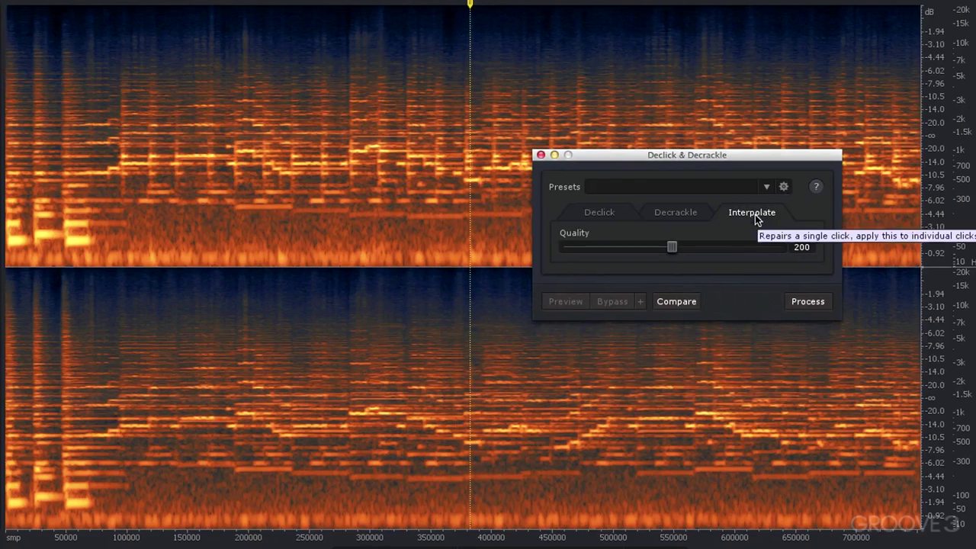
scroll(492, 472, up, 3)
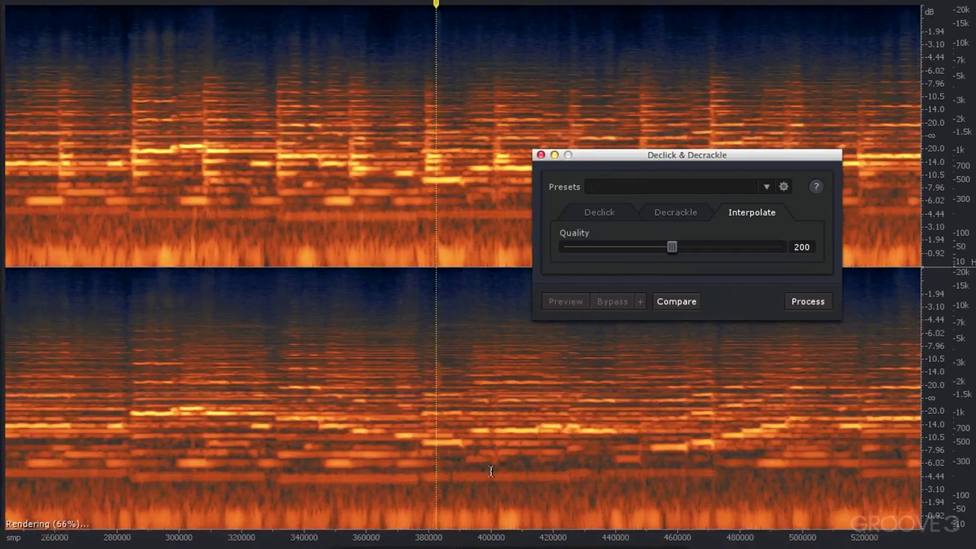
scroll(491, 471, up, 1)
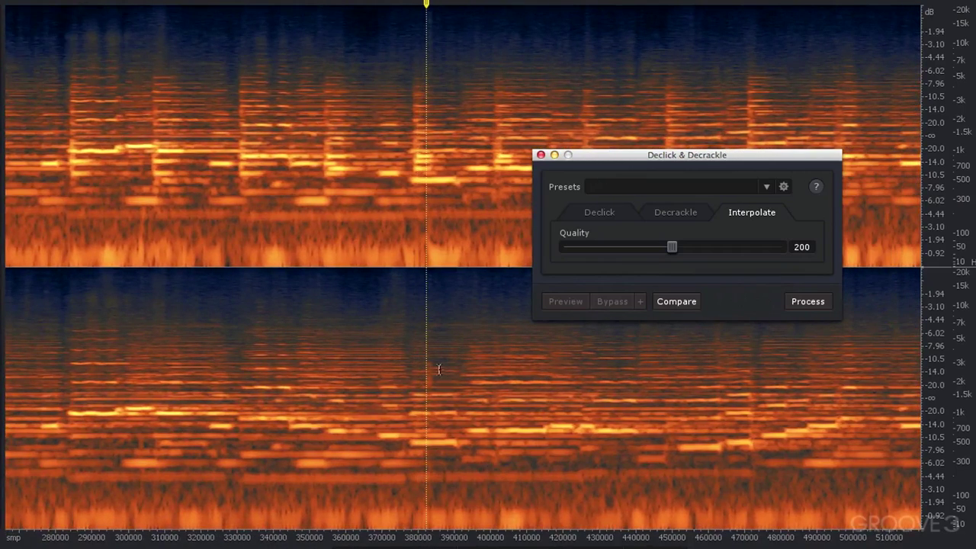
drag(418, 370, 435, 370)
click(427, 370)
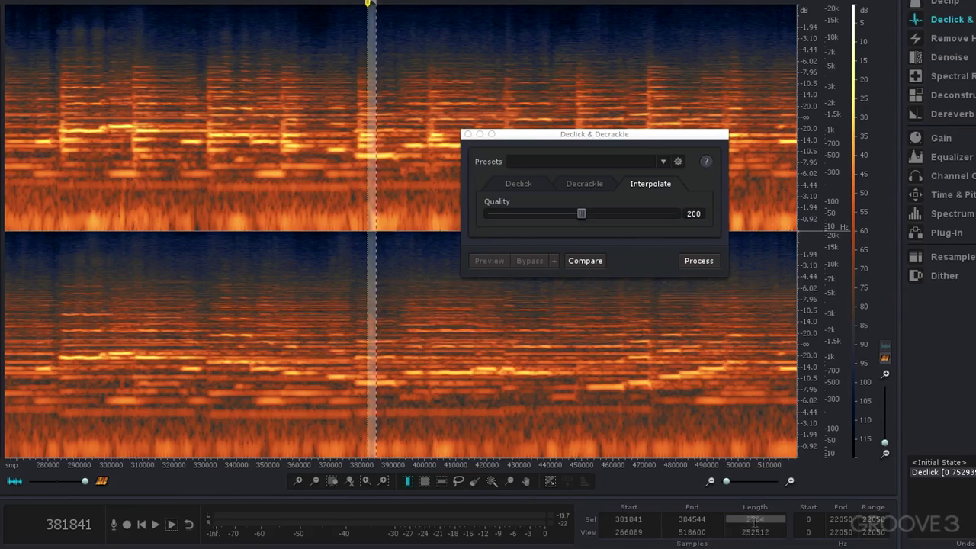
text(2704)
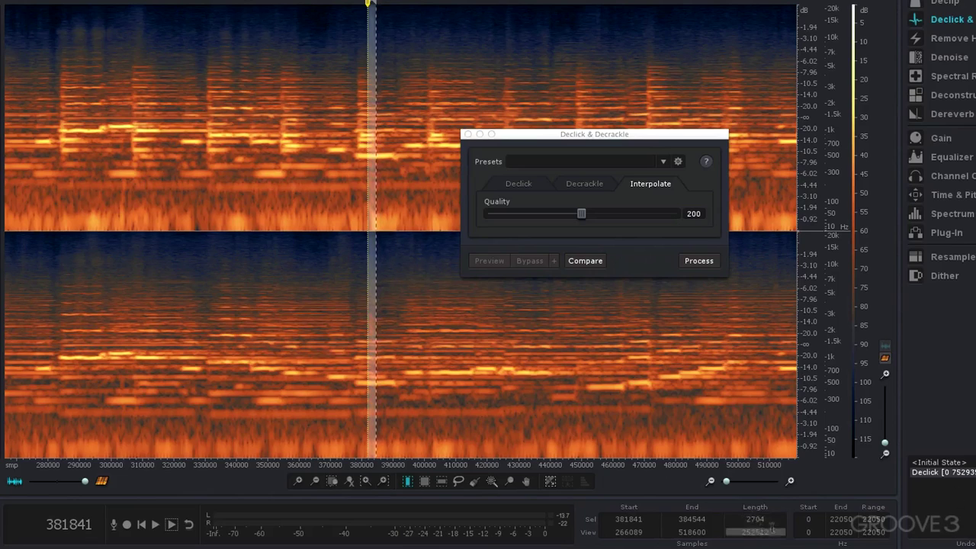
key(Return)
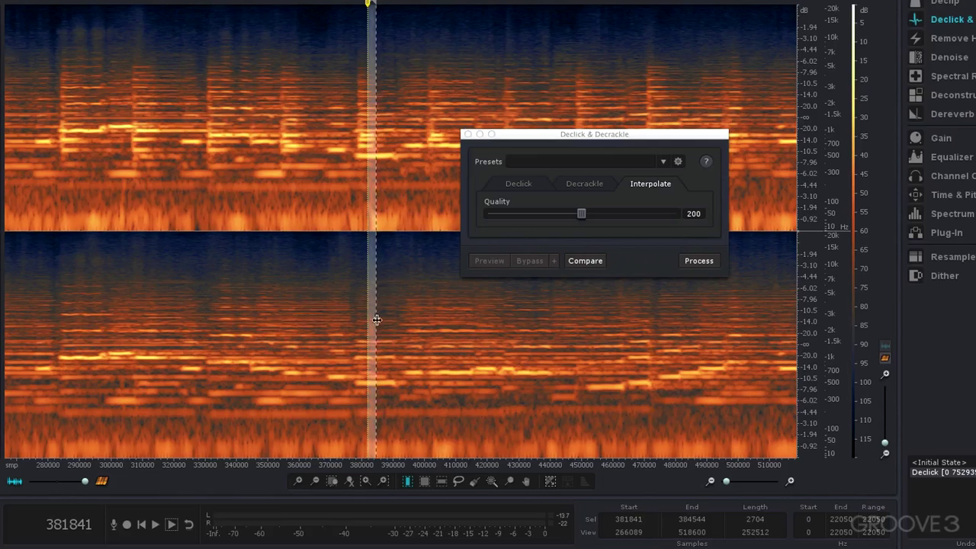
click(696, 261)
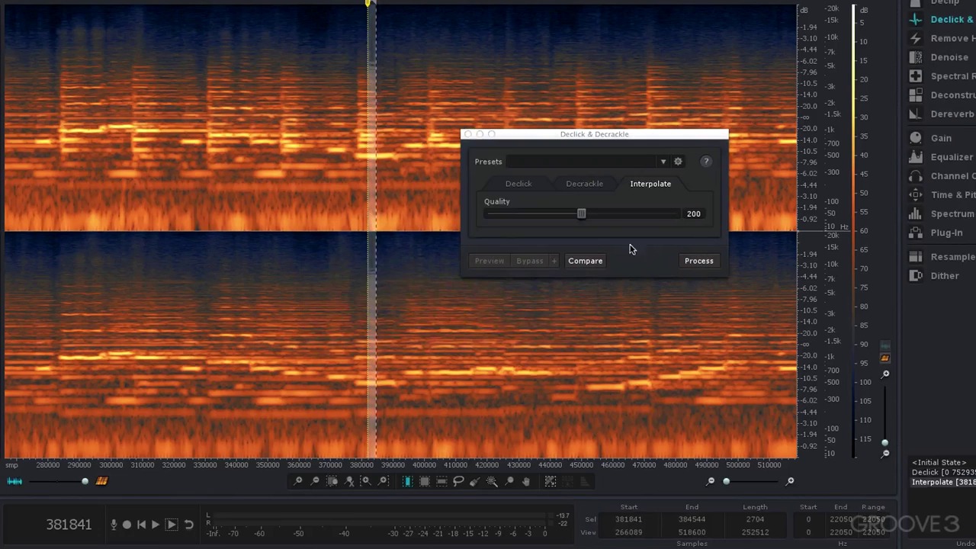
- Clear the selection and play the interpolated spot starting from sample 363537
click(326, 7)
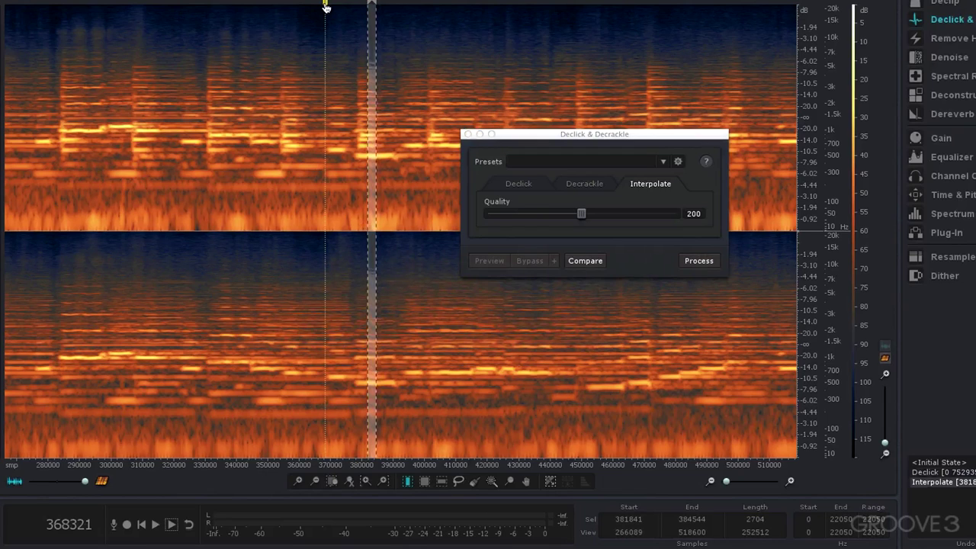
click(320, 5)
click(310, 230)
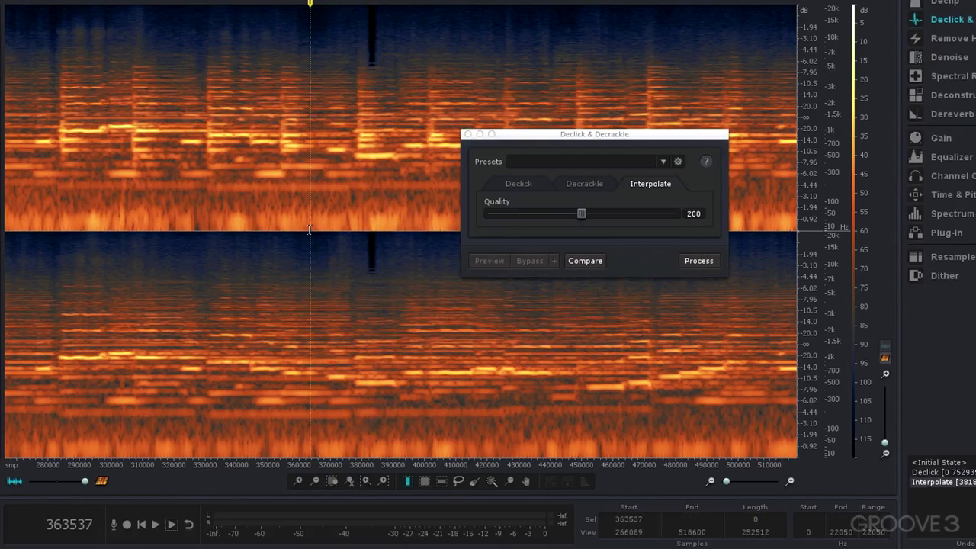
key(space)
key(space)
key(space)
key(space)
- Revisit the Declick and Interpolate settings, and switch to Decrackle with Crackle only enabled
click(528, 186)
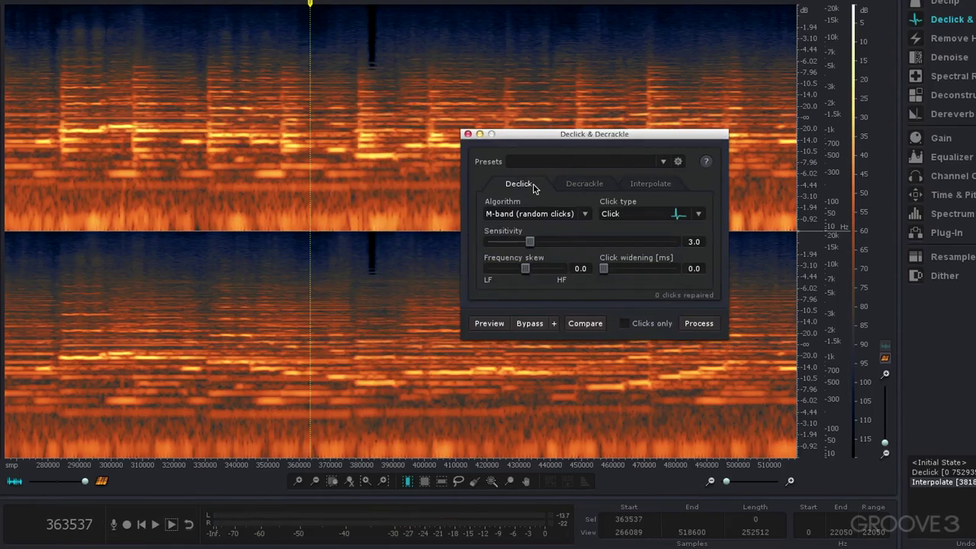
click(647, 186)
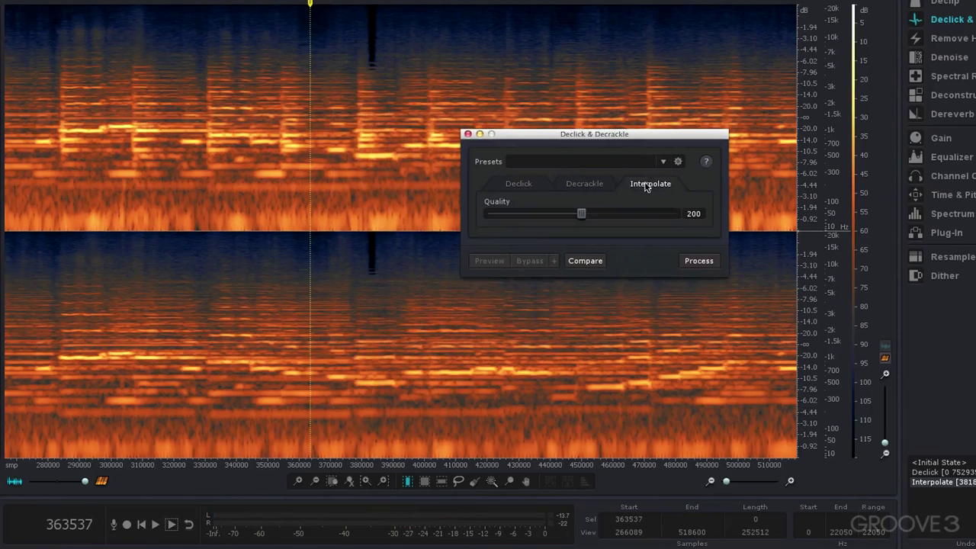
click(581, 185)
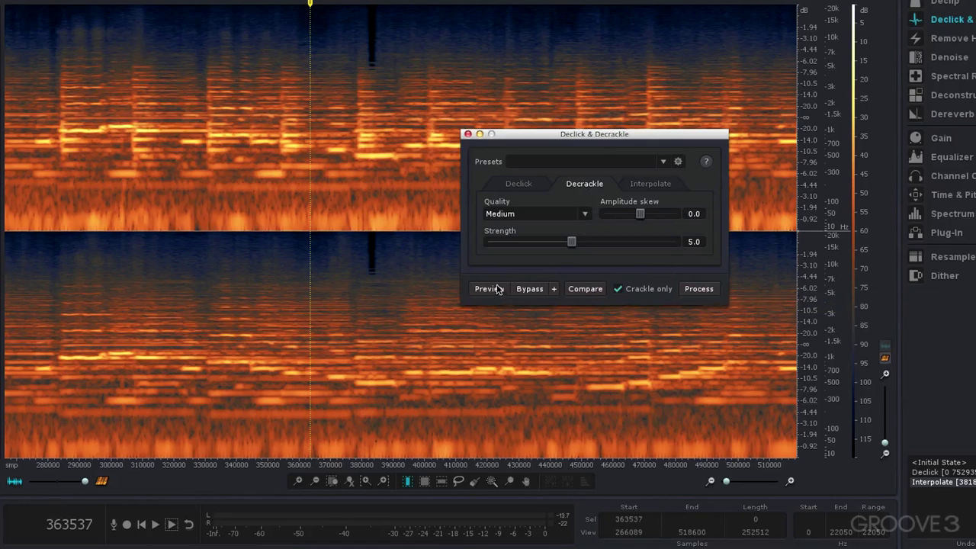
- Preview only the removed crackle from sample 268481 while setting Decrackle to strength 9.9 and High quality
click(12, 227)
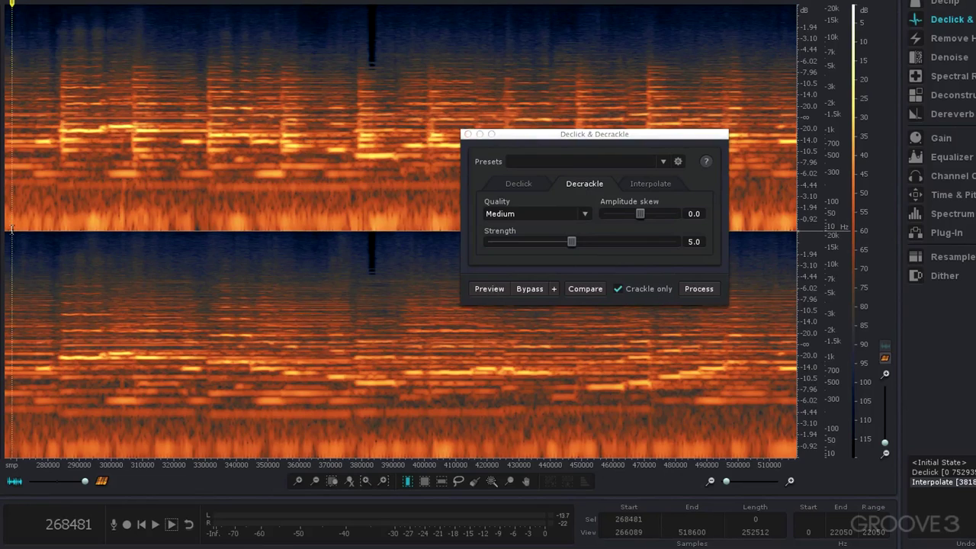
click(488, 289)
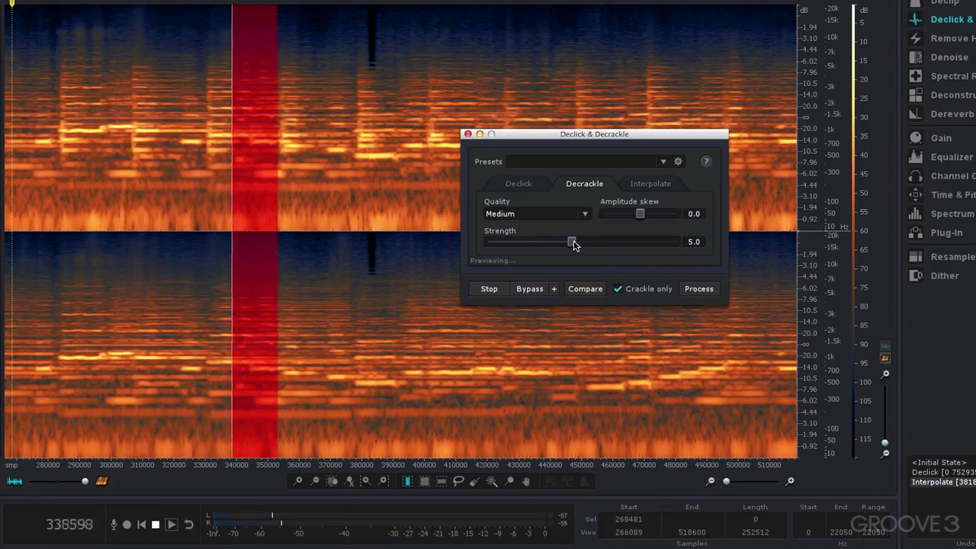
drag(572, 243, 674, 247)
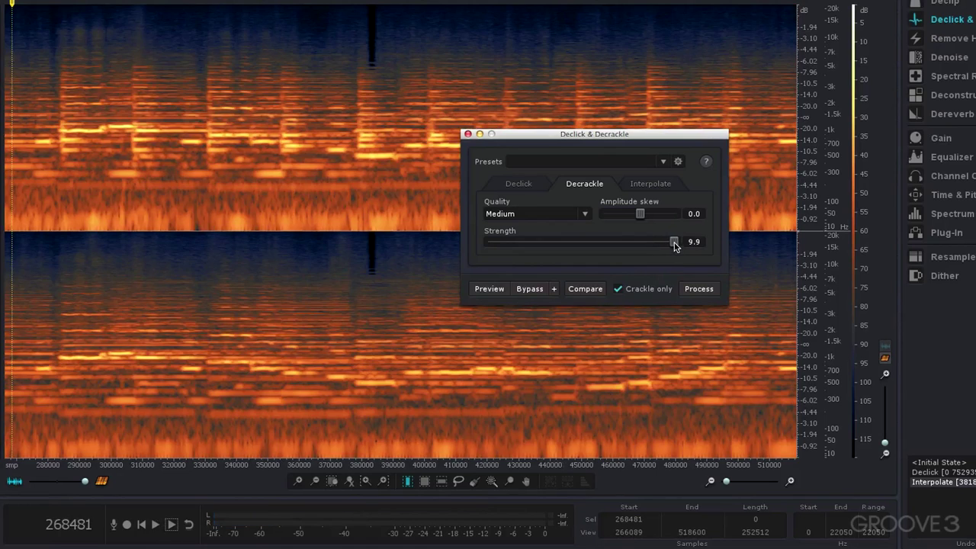
click(585, 216)
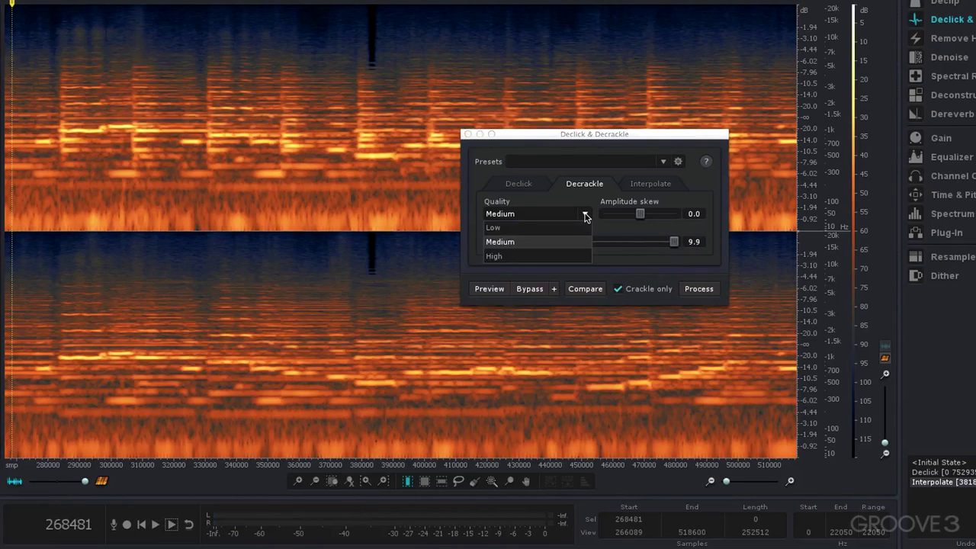
click(566, 257)
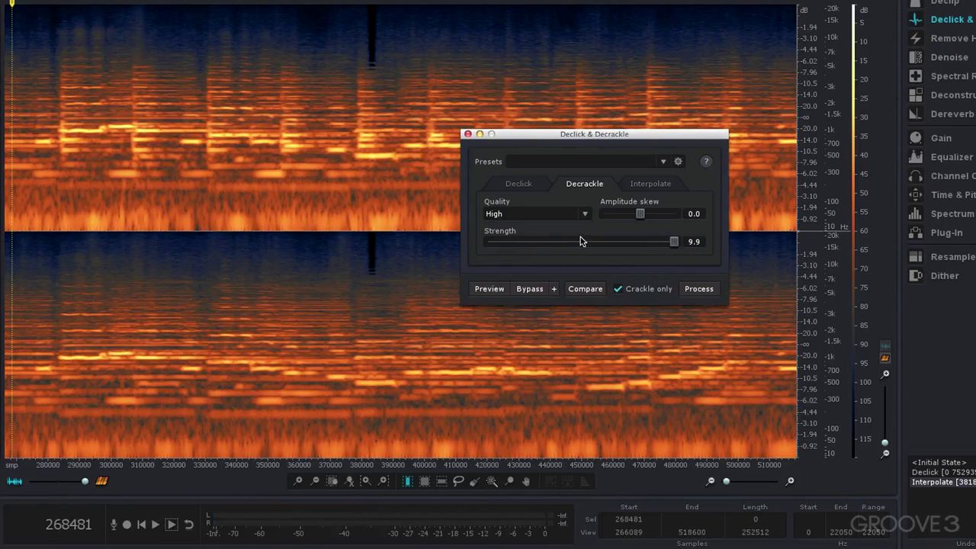
click(490, 290)
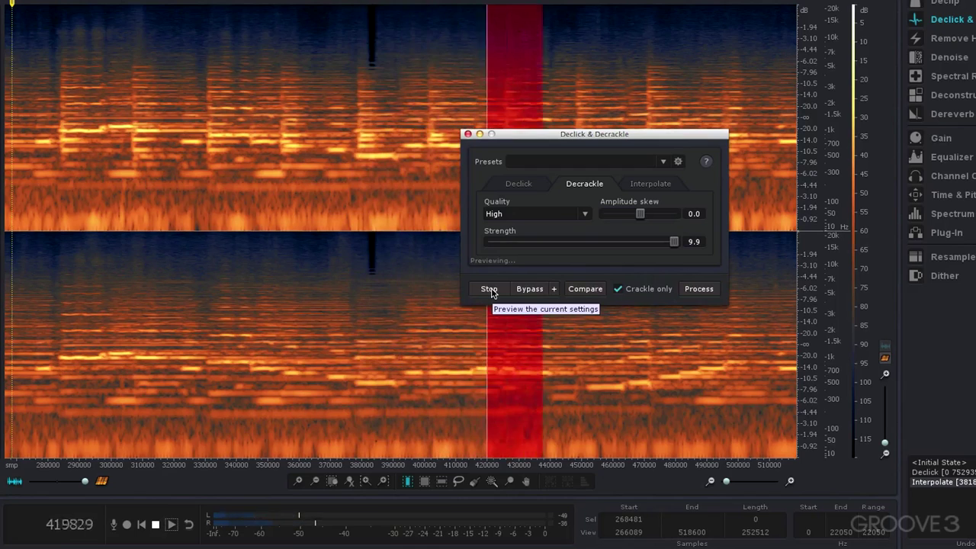
key(space)
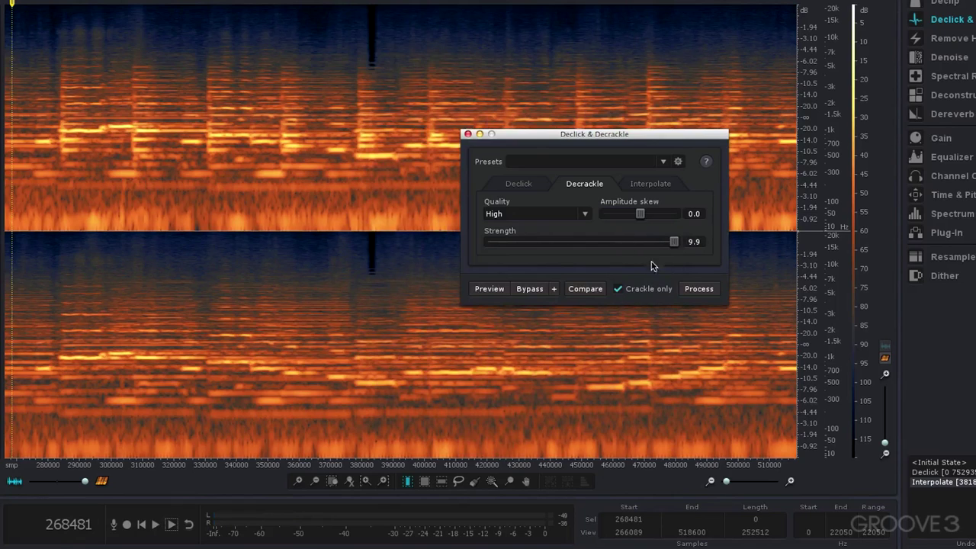
- Process the whole recording with Decrackle with Crackle only turned off, and play the result from sample 267649
click(618, 290)
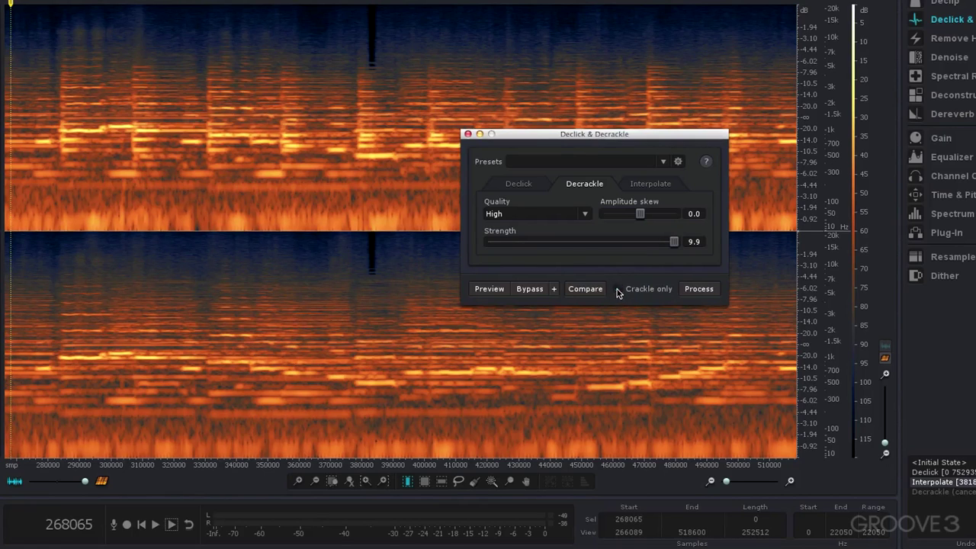
click(696, 290)
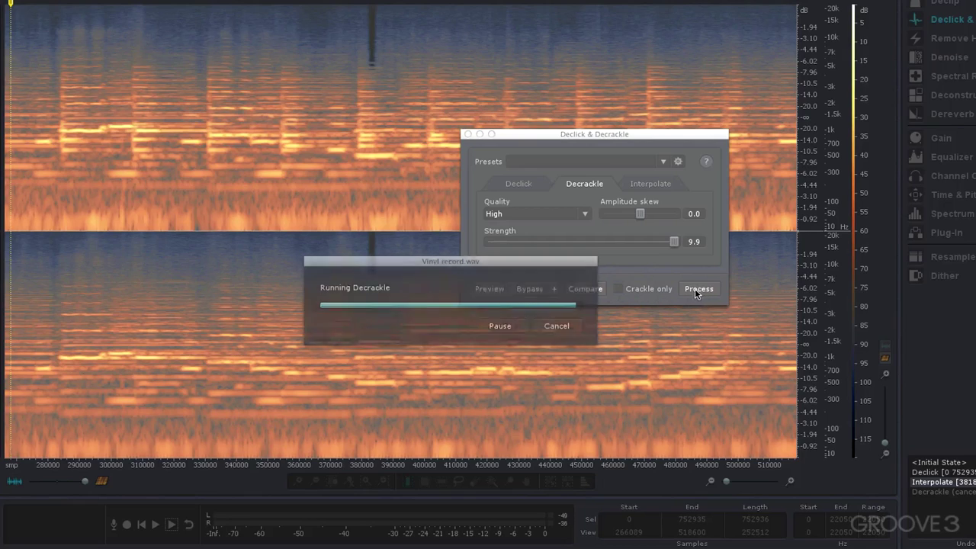
click(9, 227)
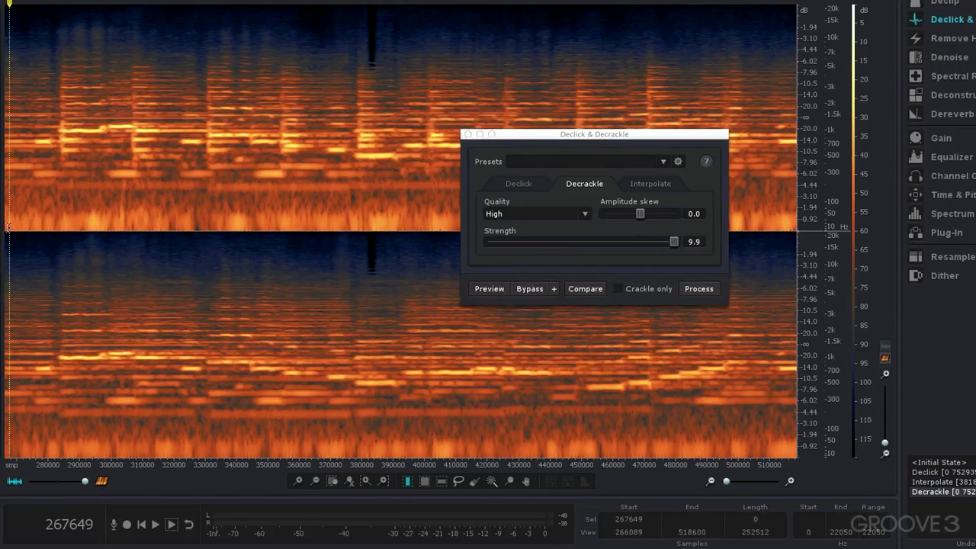
key(space)
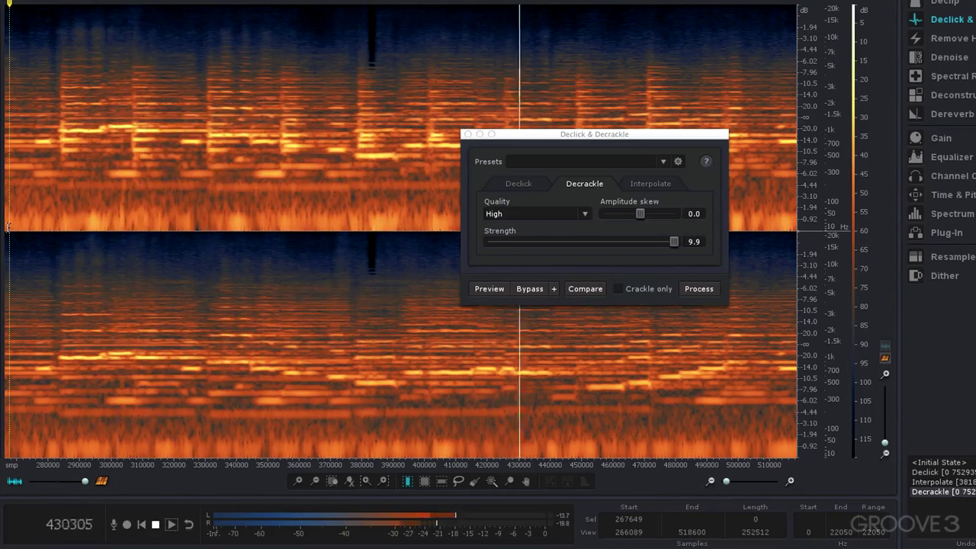
key(space)
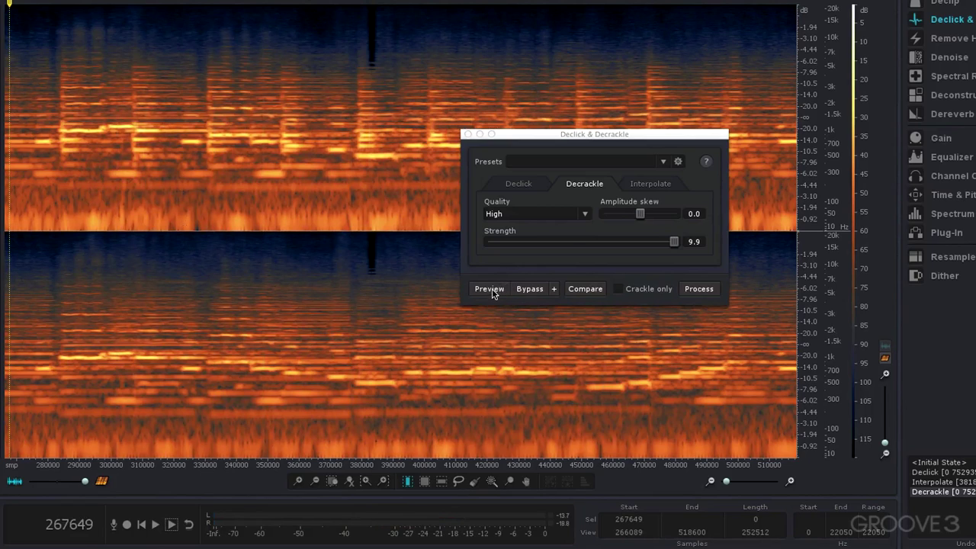
- Switch from Declick & Decrackle to Spectral Repair and select the low-frequency band from 0 to about 76 Hz across the whole recording
click(469, 135)
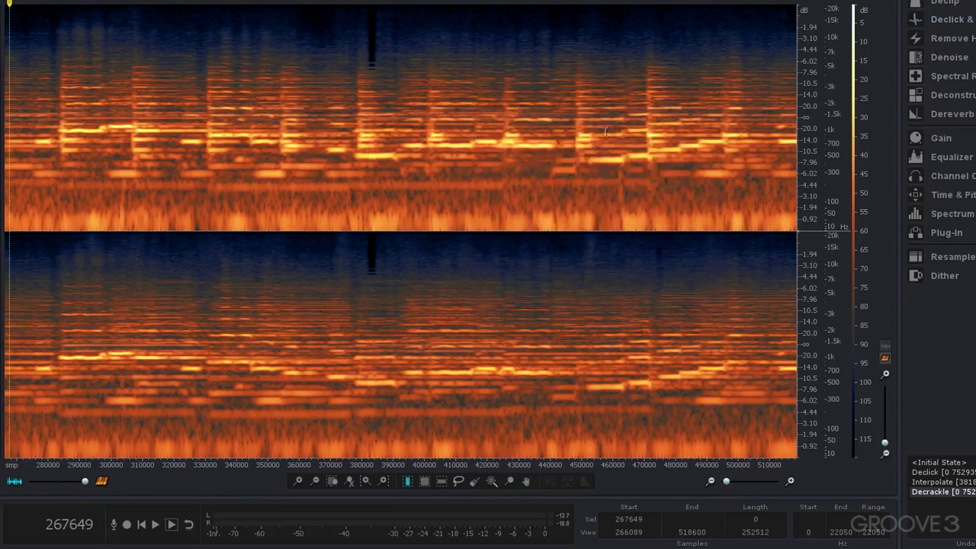
click(953, 82)
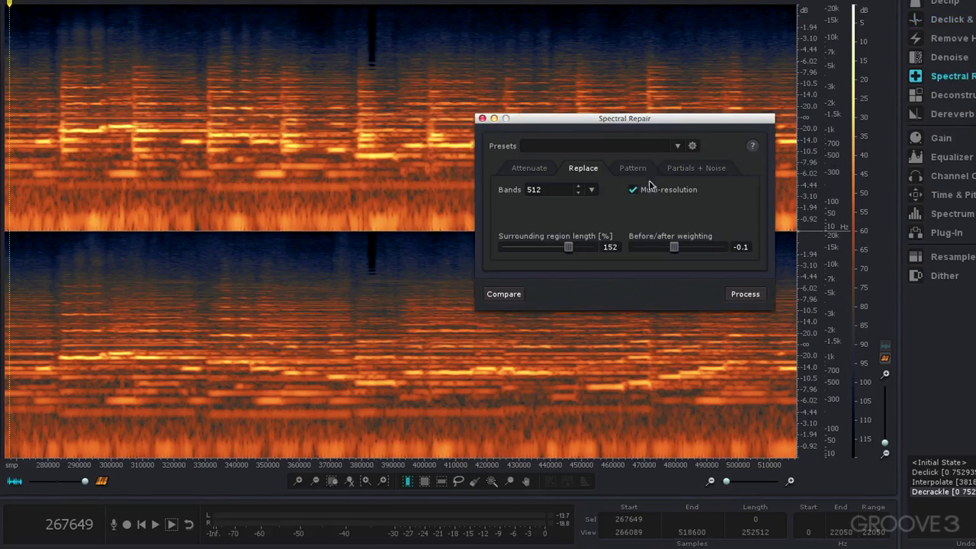
click(441, 483)
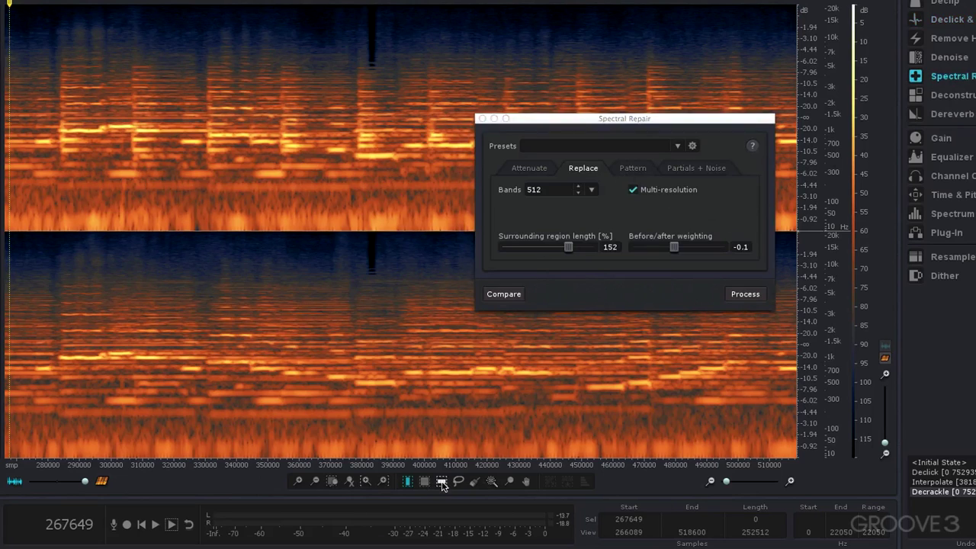
drag(359, 436, 357, 462)
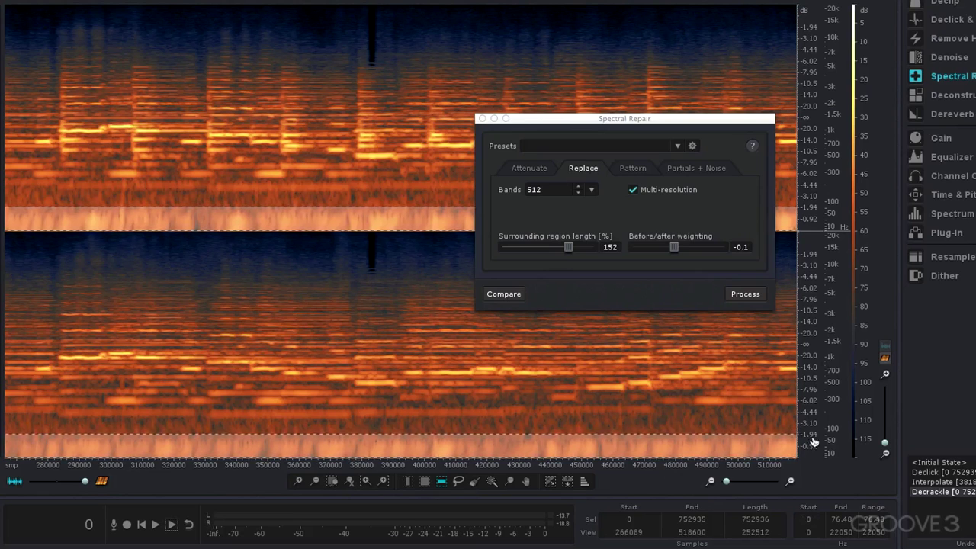
- Process the selected low-frequency band with Spectral Repair's Attenuate mode, using the Vertical direction
click(542, 169)
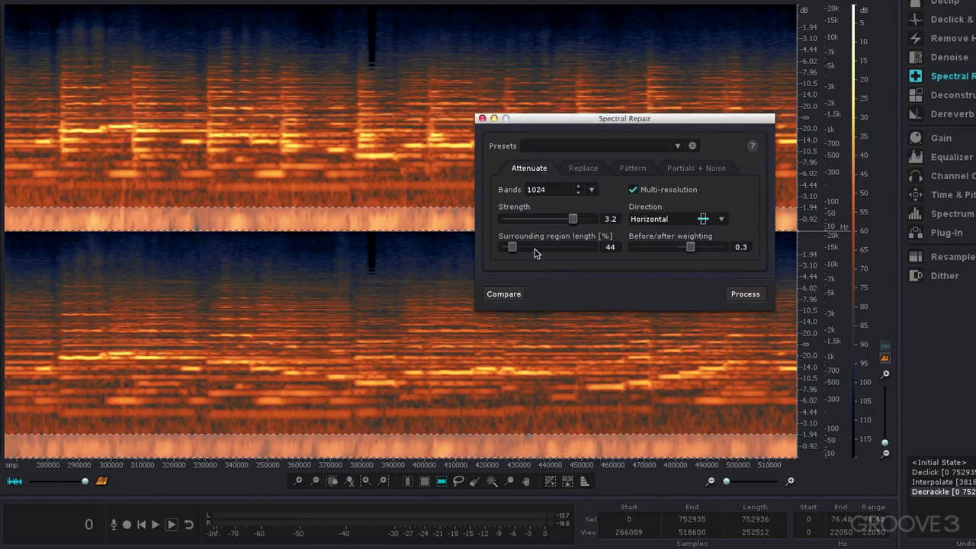
click(722, 222)
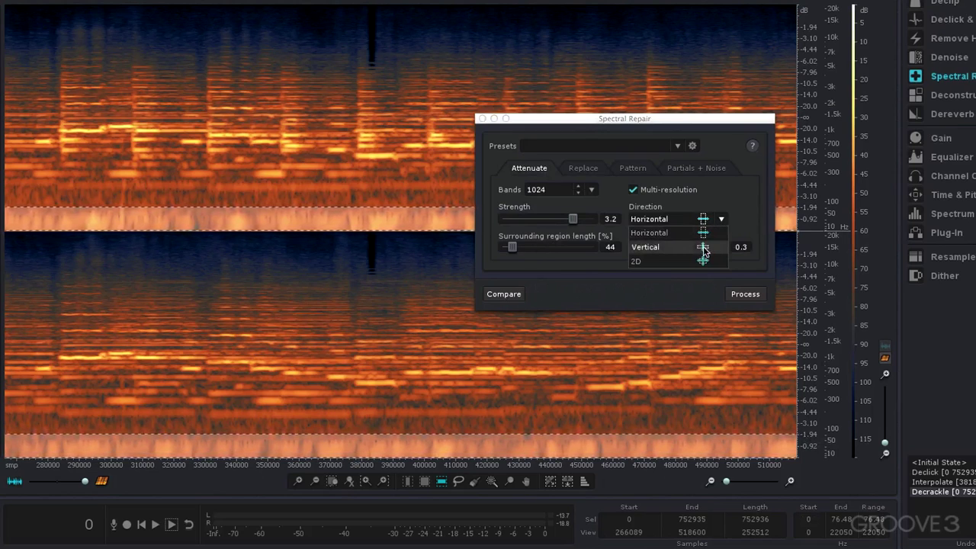
click(703, 247)
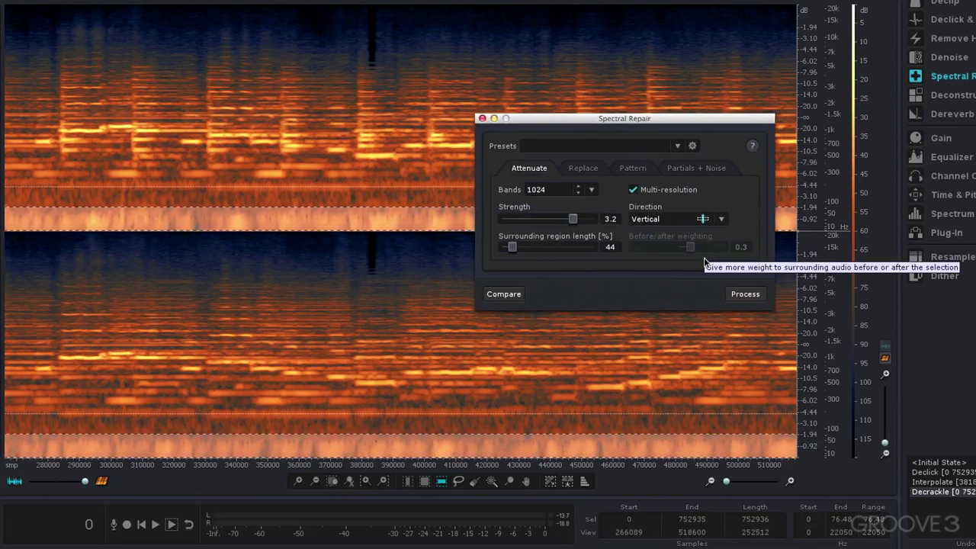
click(742, 296)
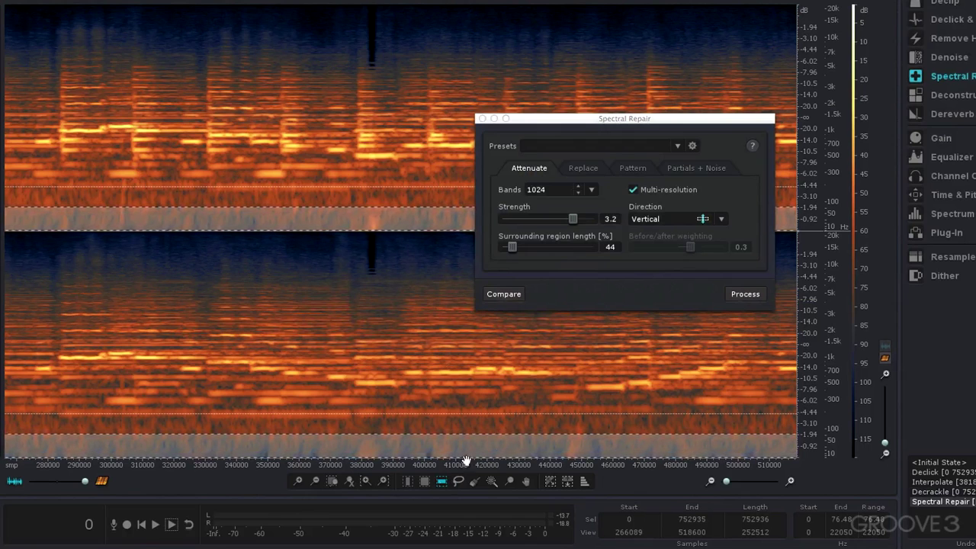
- Clear the band selection and play the repaired recording from sample 268689
click(12, 237)
key(space)
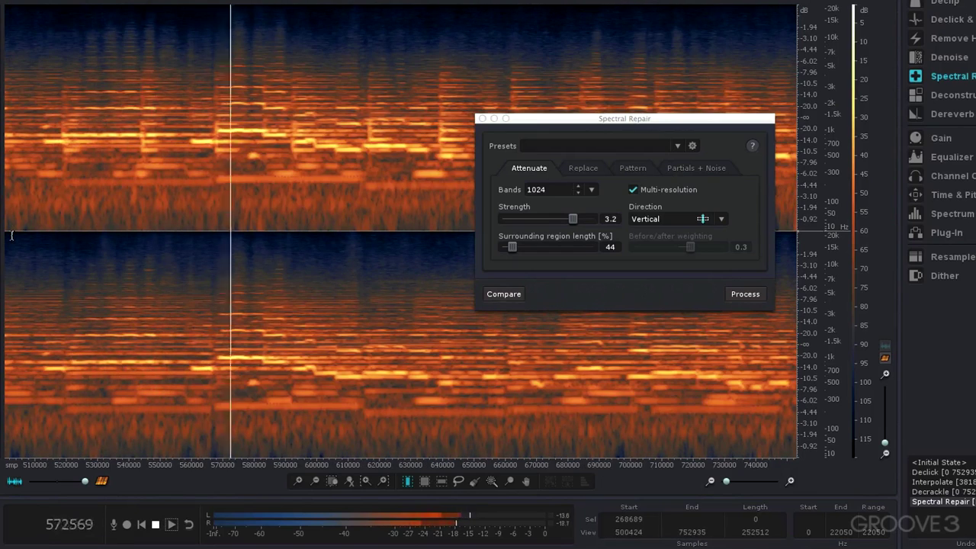
key(space)
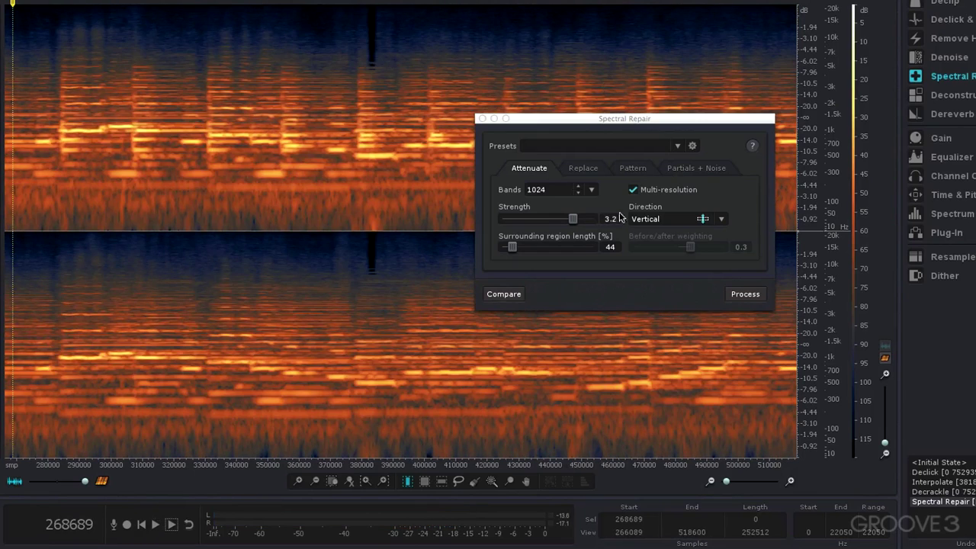